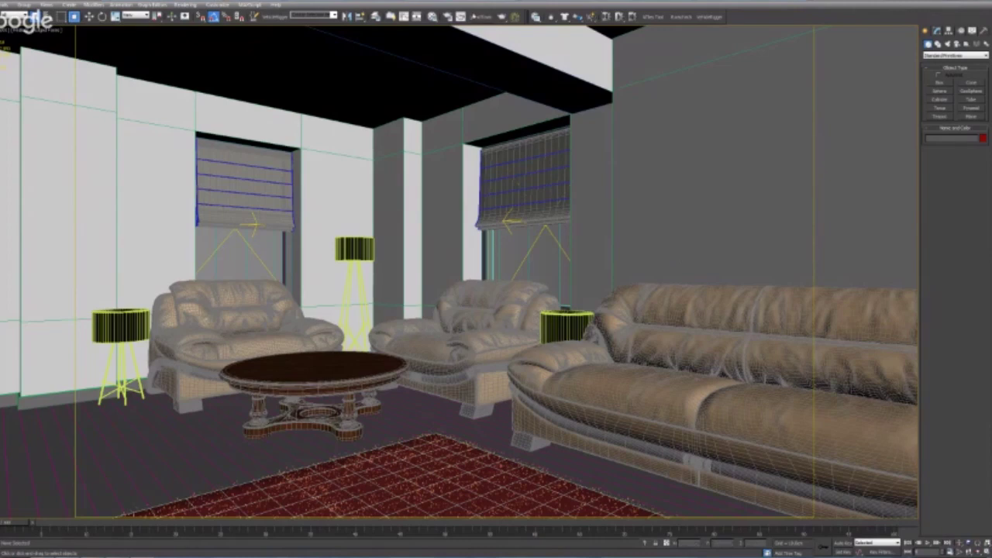
# Step: Set the V-Ray image sampler type to Adaptive subdivision and review the indirect illumination settings in the render setup
pyautogui.click(447, 17)
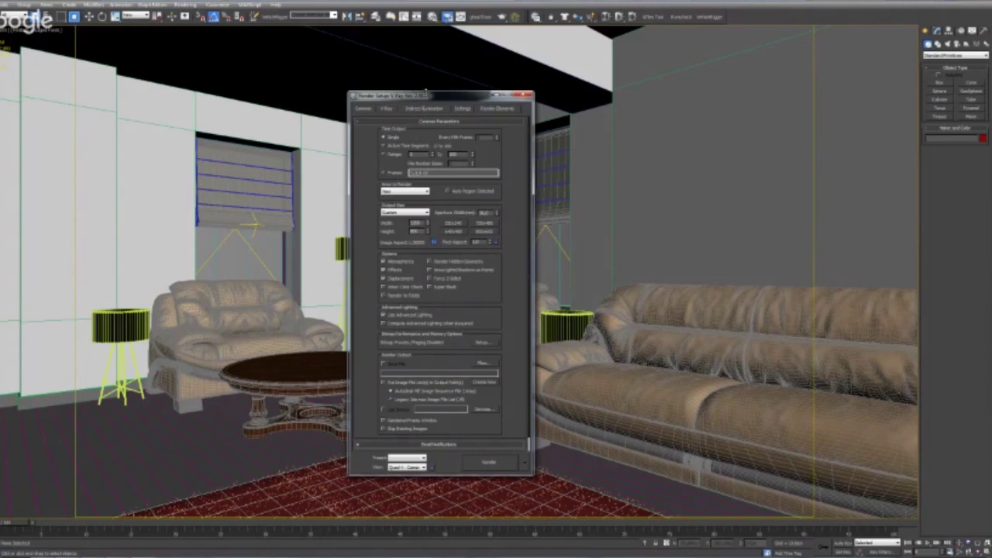
pyautogui.moveTo(427, 96); pyautogui.dragTo(464, 69)
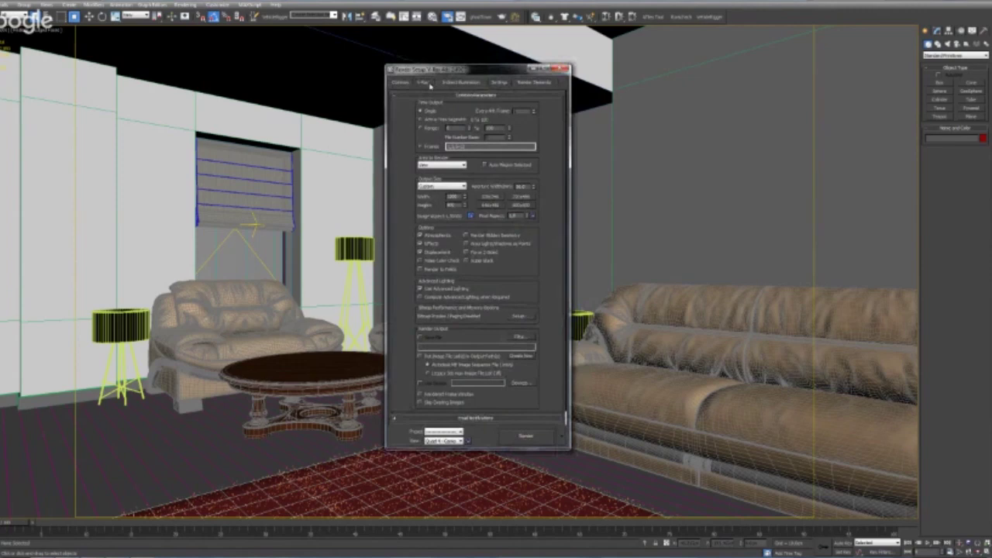
pyautogui.click(427, 84)
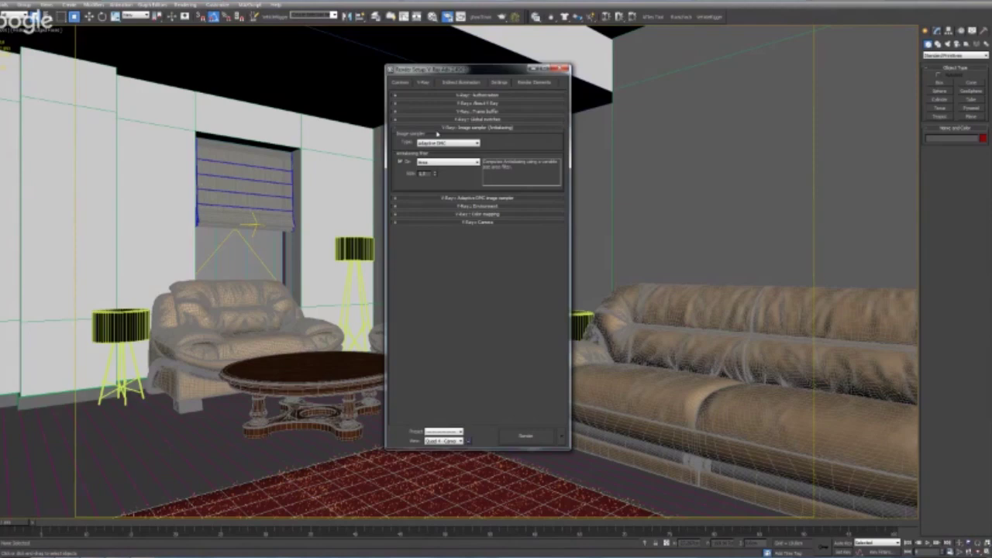
pyautogui.click(450, 144)
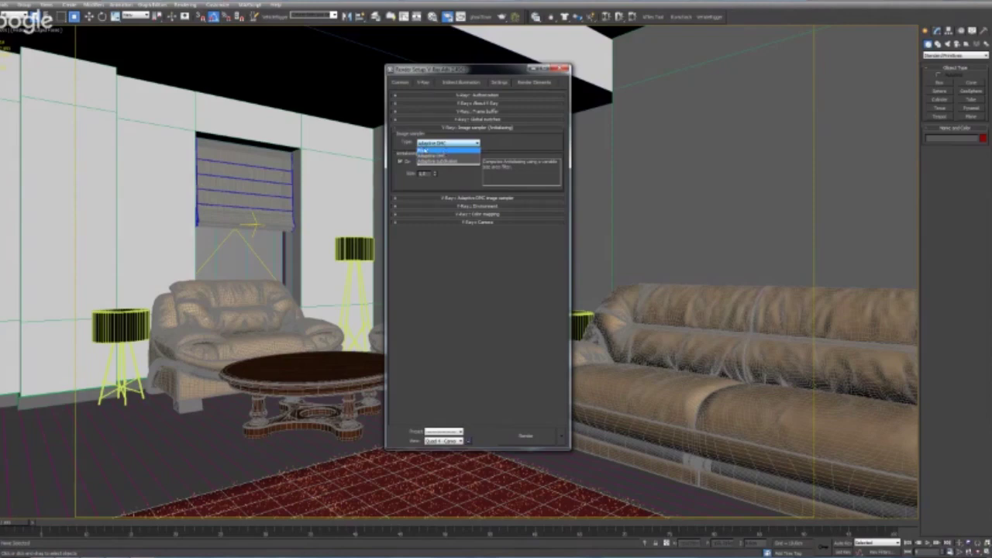
pyautogui.click(441, 150)
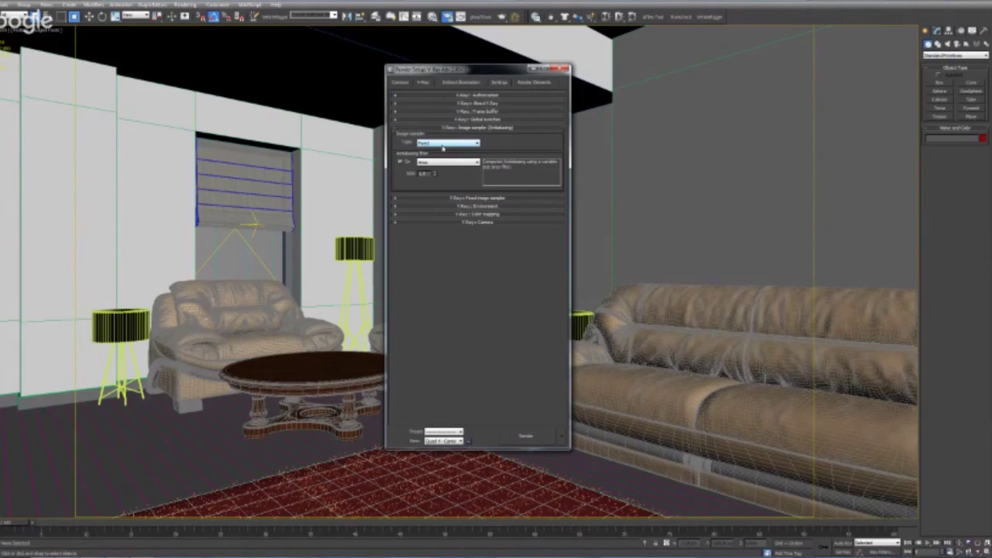
pyautogui.click(444, 143)
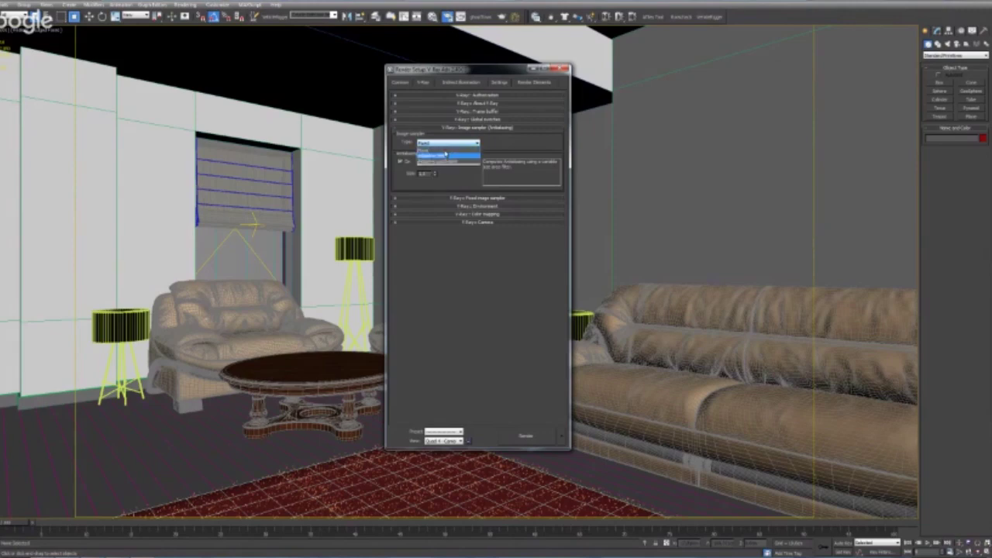
pyautogui.click(432, 162)
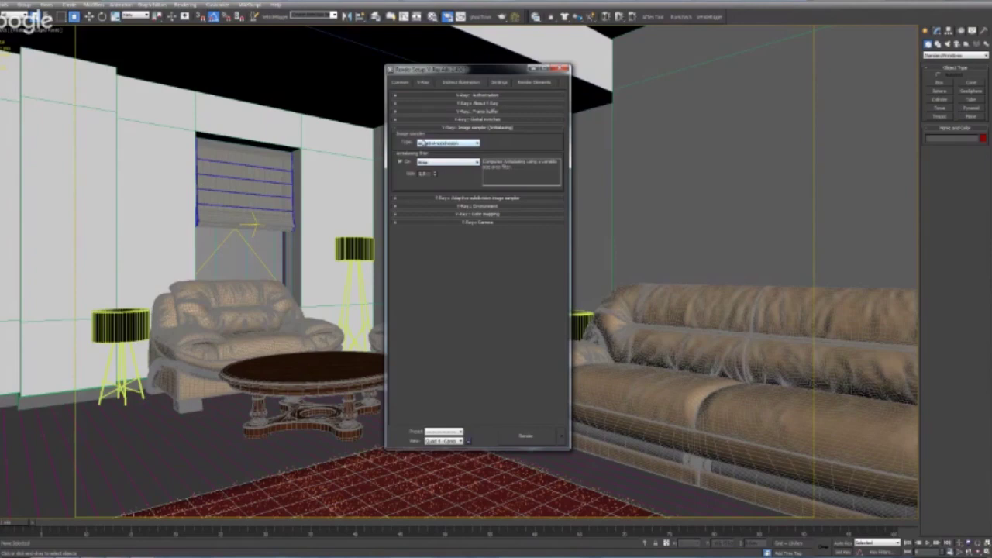
pyautogui.click(451, 84)
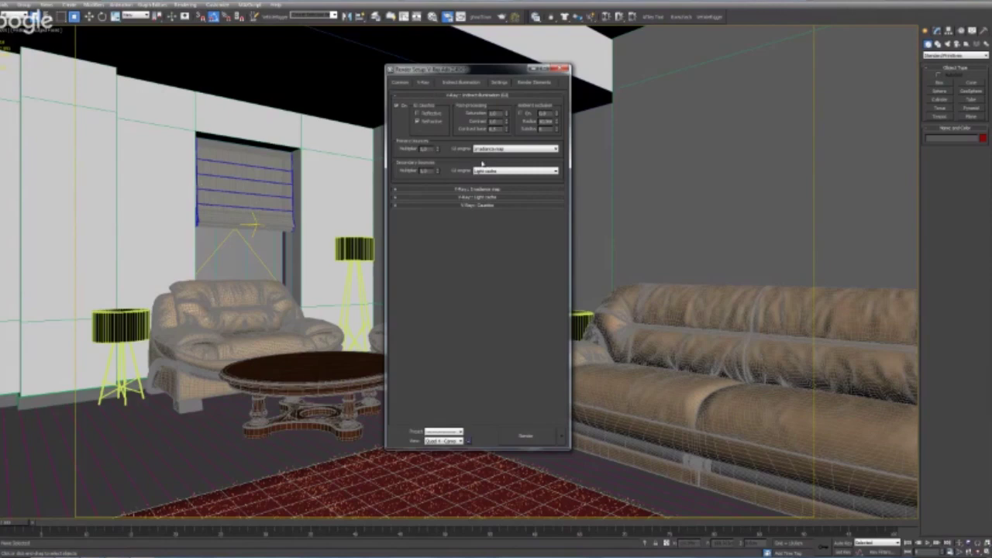
pyautogui.click(561, 69)
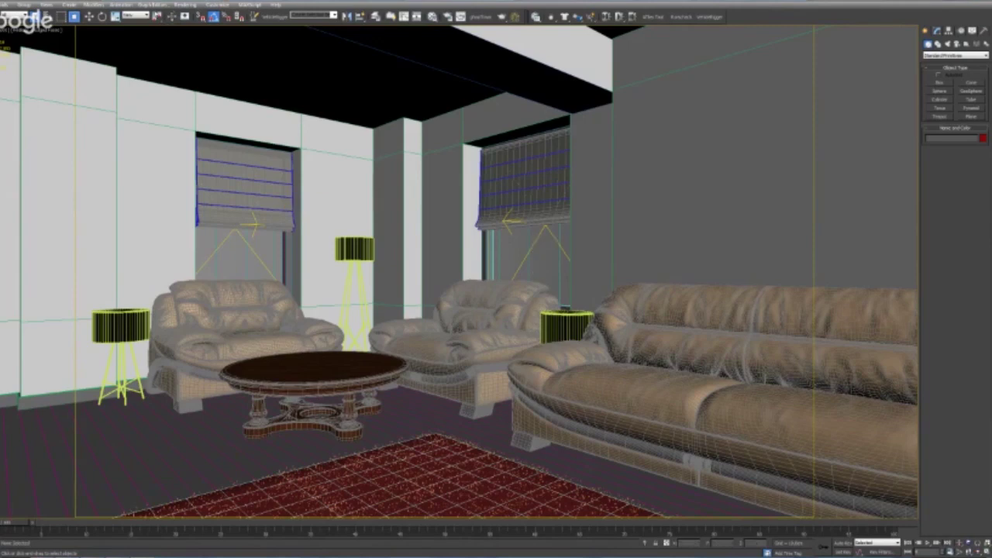
pyautogui.click(89, 17)
pyautogui.click(533, 237)
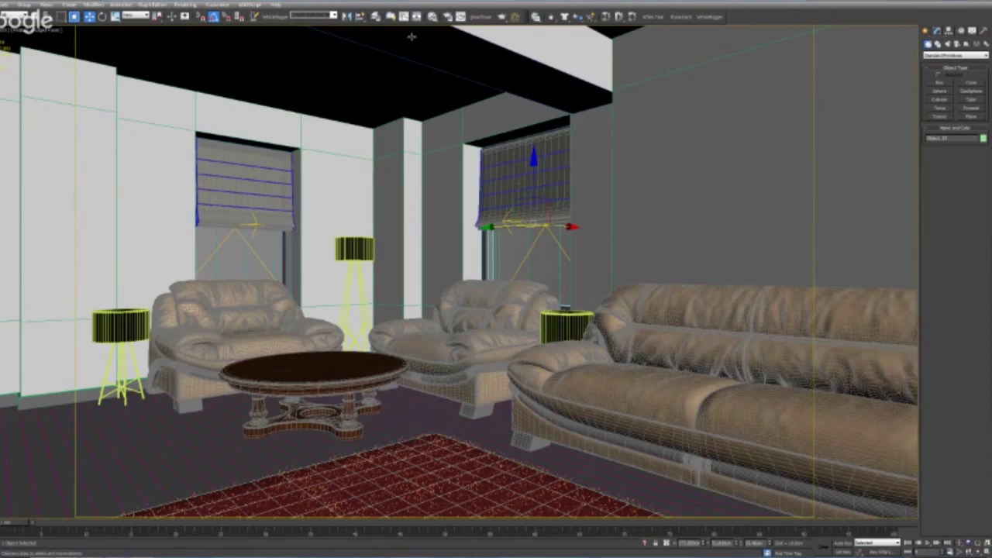
pyautogui.click(946, 44)
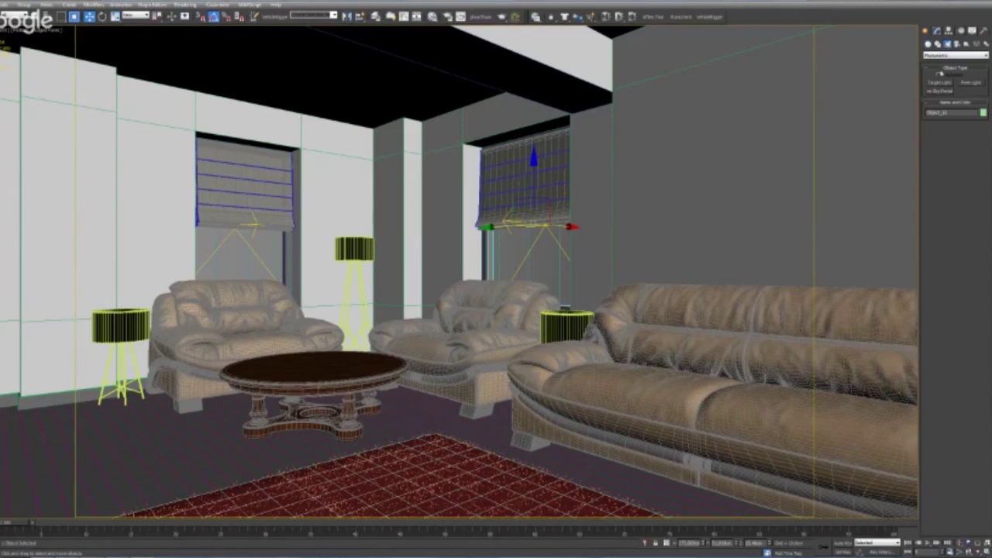
pyautogui.click(940, 55)
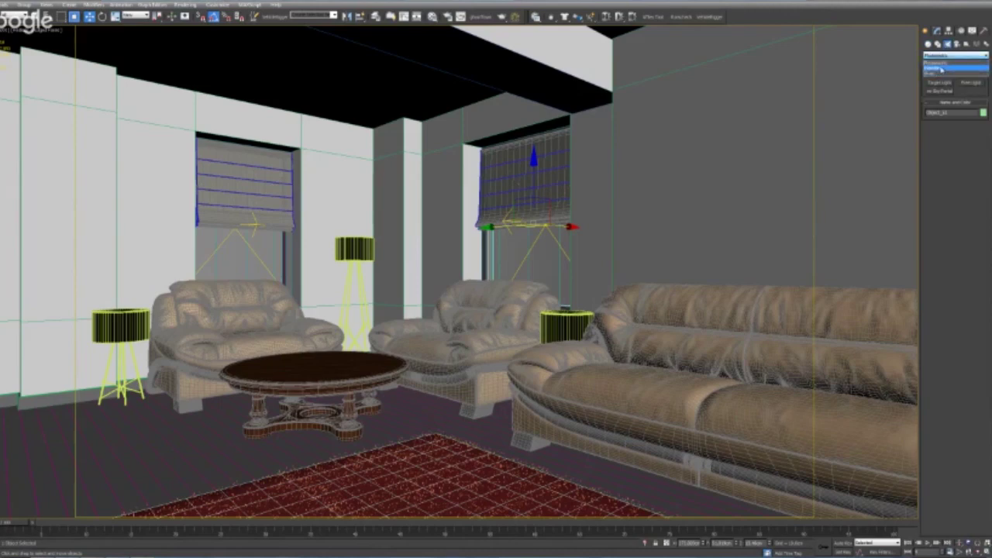
pyautogui.click(941, 68)
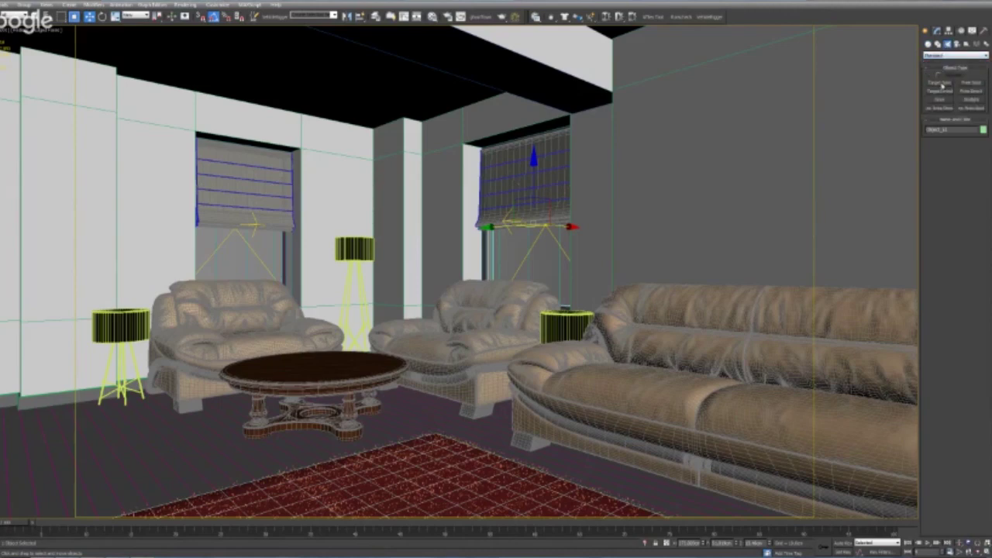
pyautogui.click(941, 84)
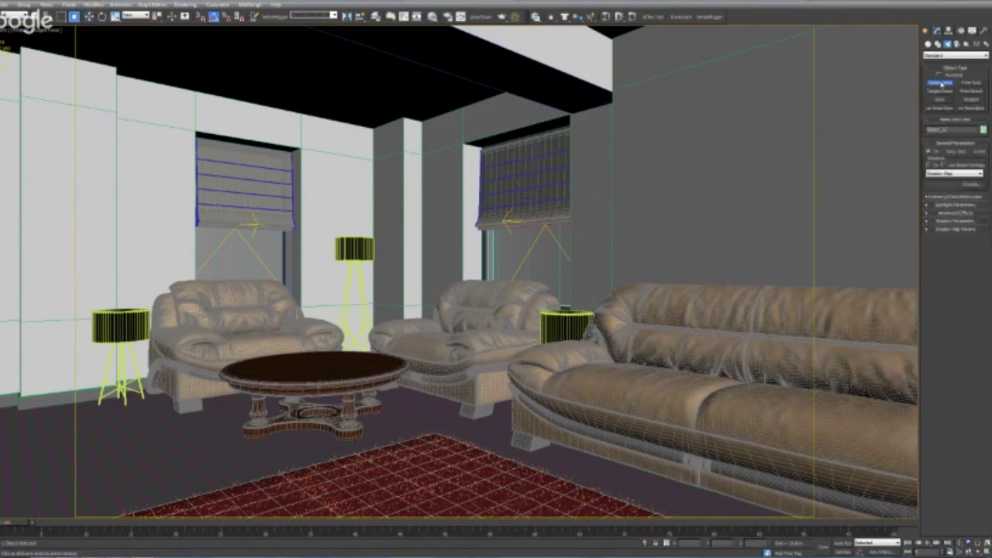
pyautogui.click(941, 84)
# Step: Select the V-Ray light at the window behind the second armchair and show its parameters, including the sampling subdivisions
pyautogui.click(535, 226)
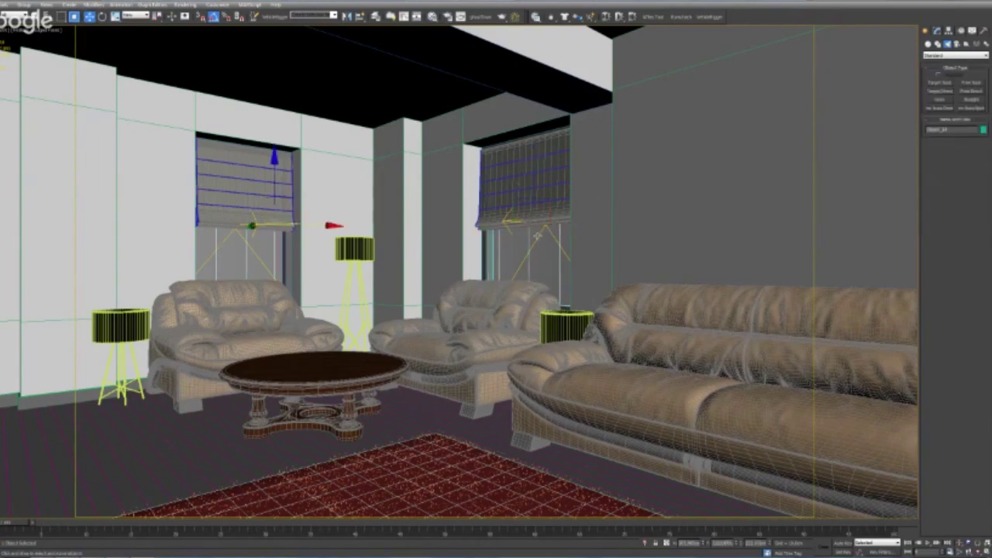
pyautogui.click(505, 224)
pyautogui.click(937, 30)
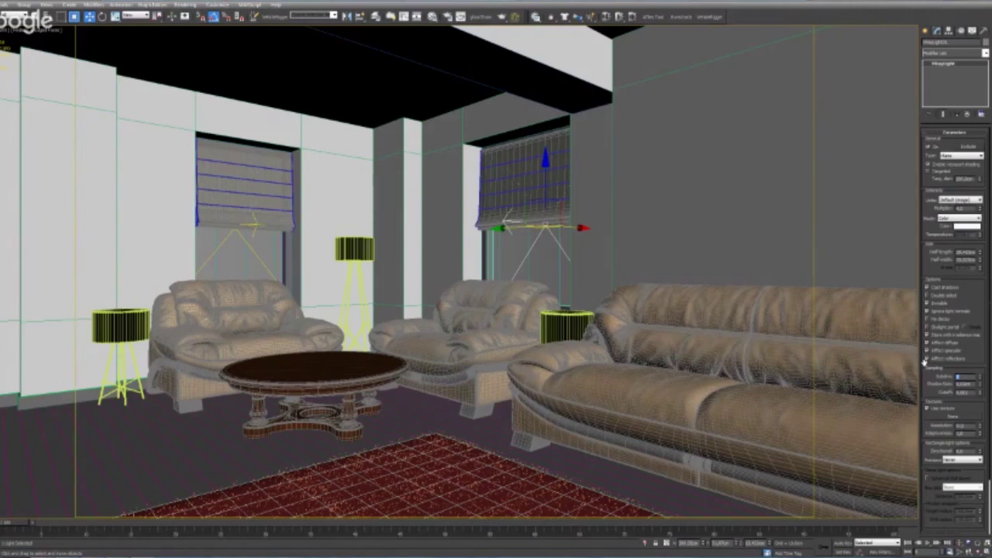
# Step: Create a standard Omni light at the window behind the second armchair and set its shadow type to VRayShadow
pyautogui.click(927, 30)
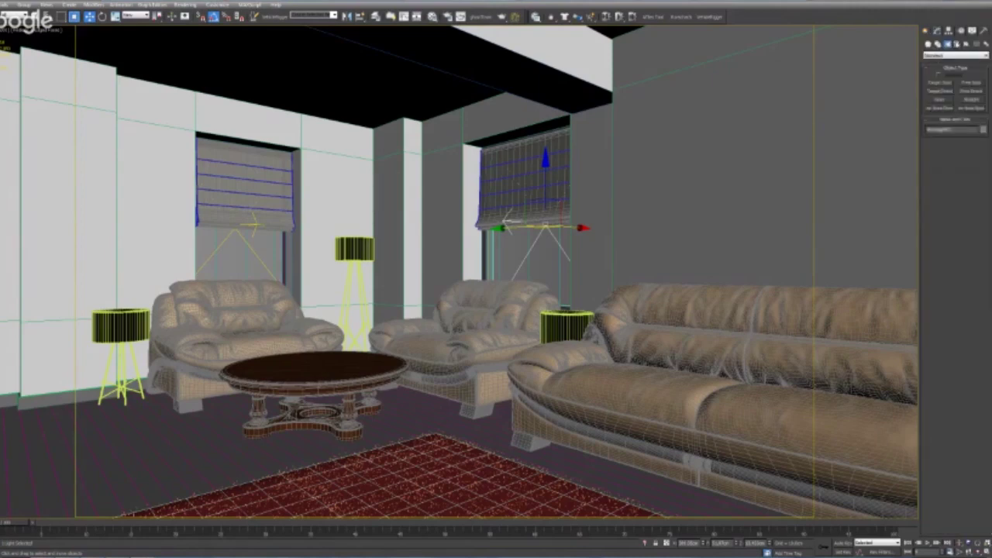
pyautogui.click(947, 109)
pyautogui.click(564, 262)
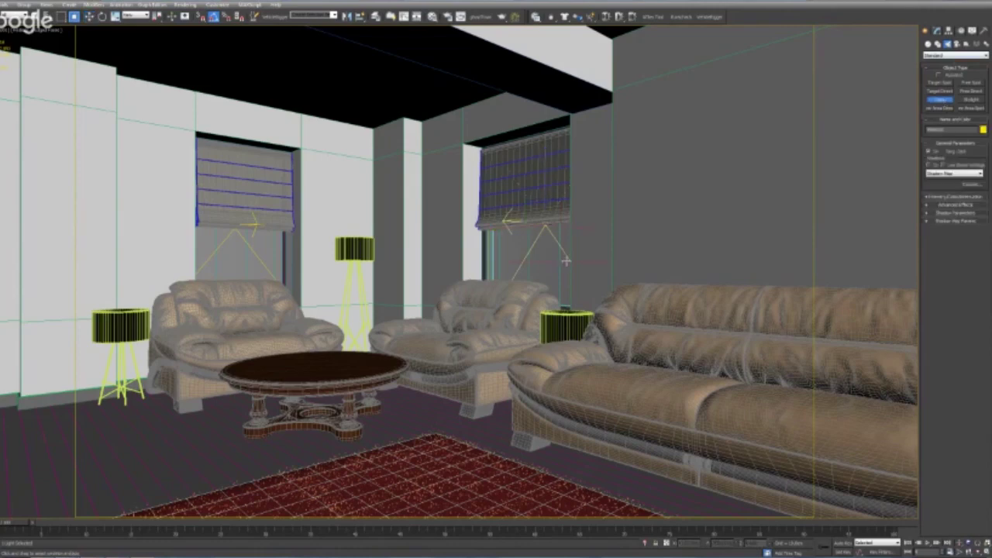
pyautogui.click(938, 31)
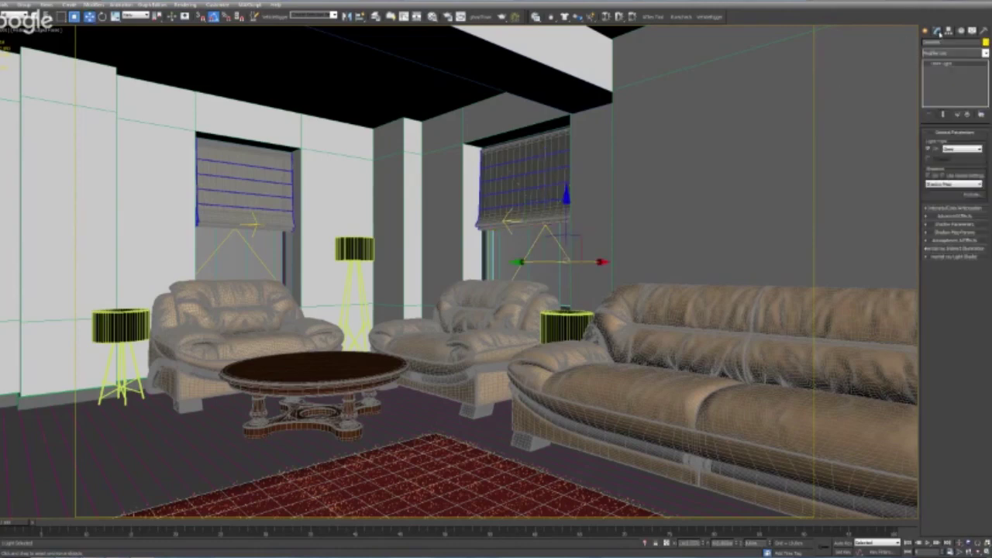
pyautogui.click(934, 186)
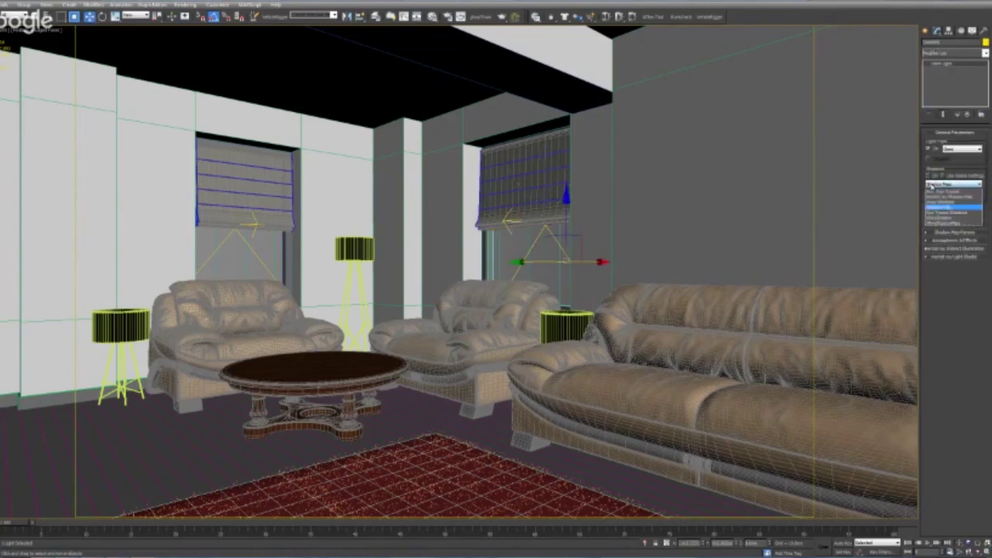
pyautogui.click(935, 218)
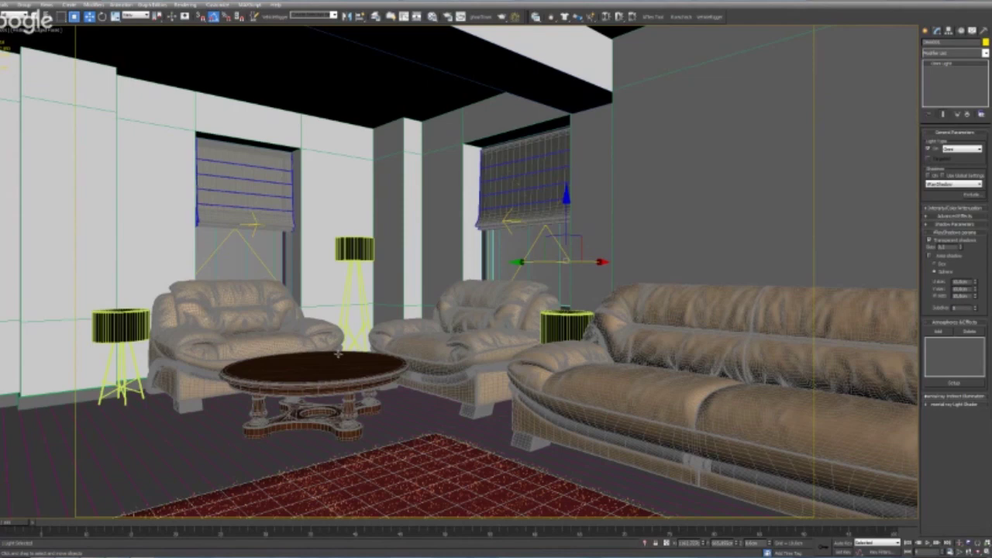
# Step: Examine the reflection and refraction subdivision settings of the active leather material in the Material Editor
pyautogui.press('m')
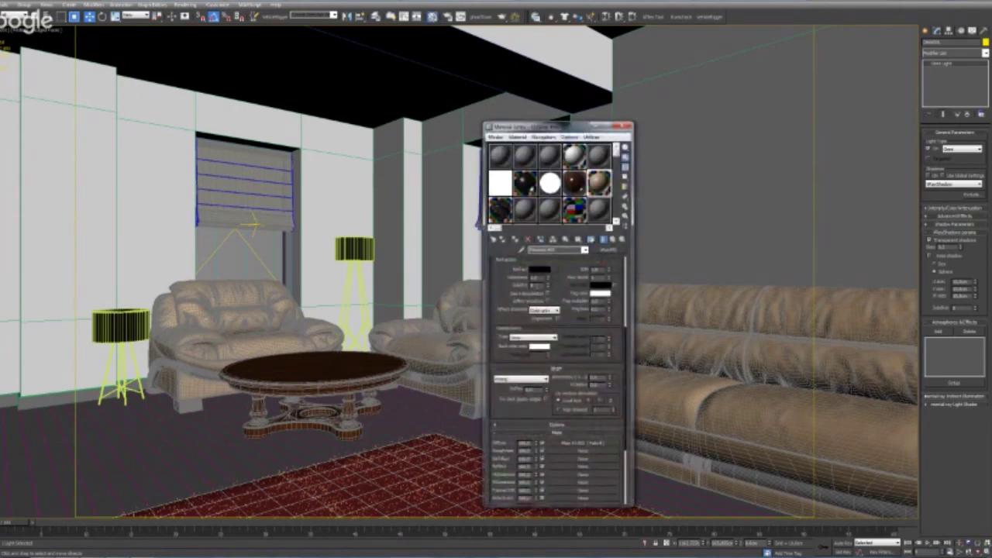
pyautogui.scroll(5, 504, 288)
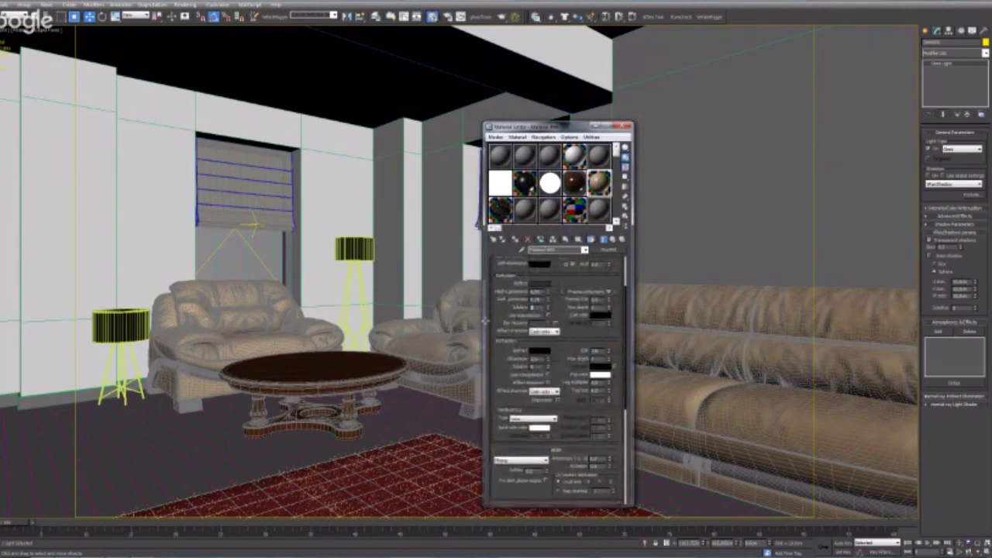
pyautogui.scroll(3, 499, 327)
pyautogui.scroll(-1, 498, 326)
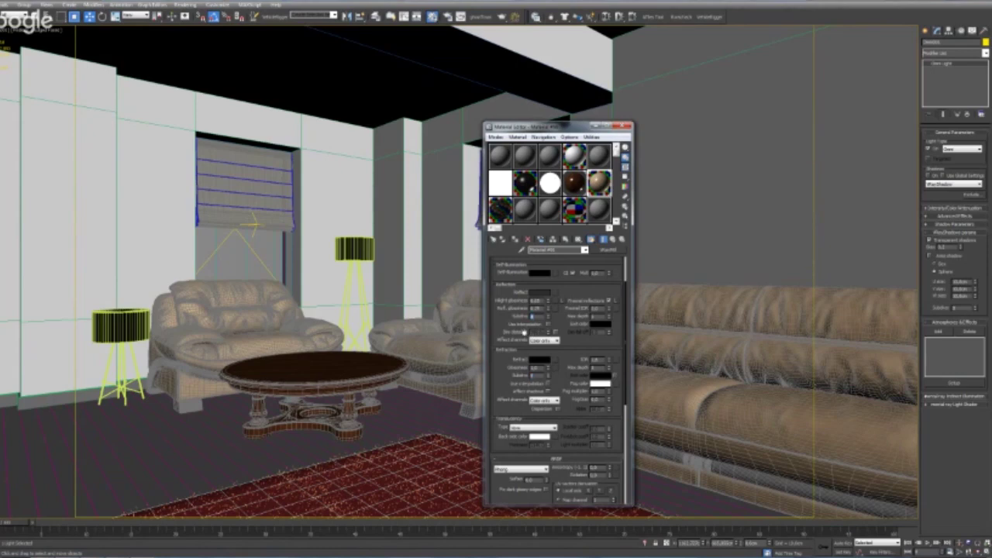
pyautogui.click(625, 126)
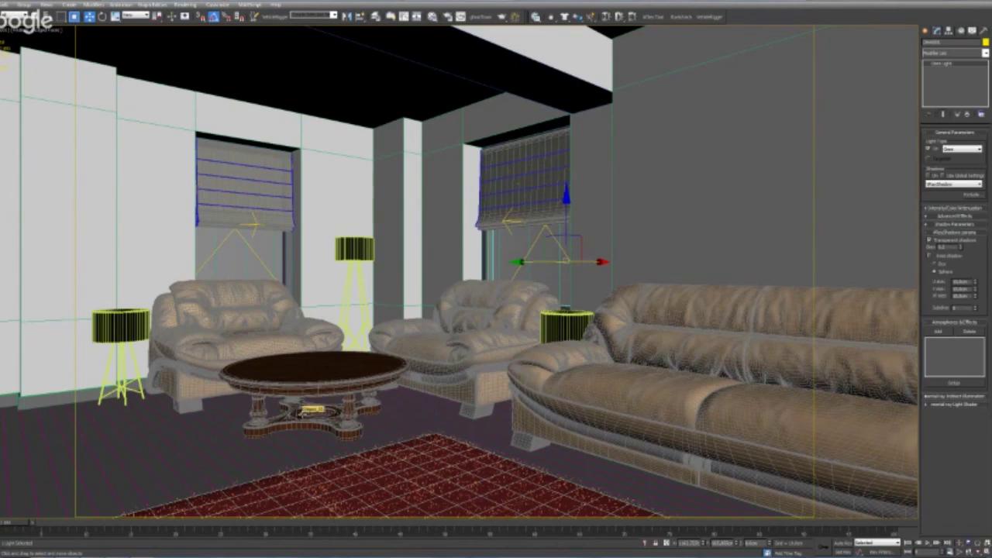
# Step: Test-render the camera view with the Omni light in the scene and close the frame buffer and render setup
pyautogui.click(448, 17)
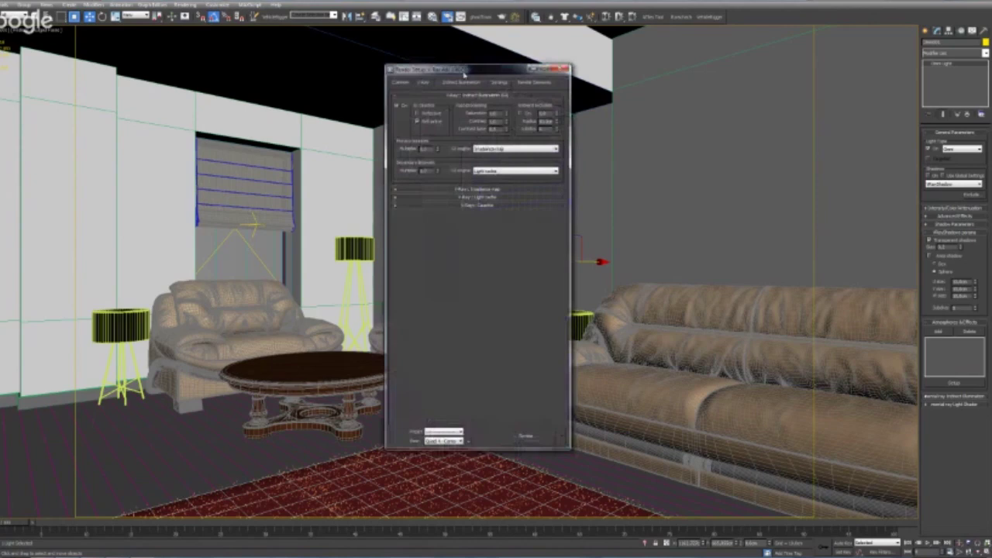
pyautogui.click(545, 184)
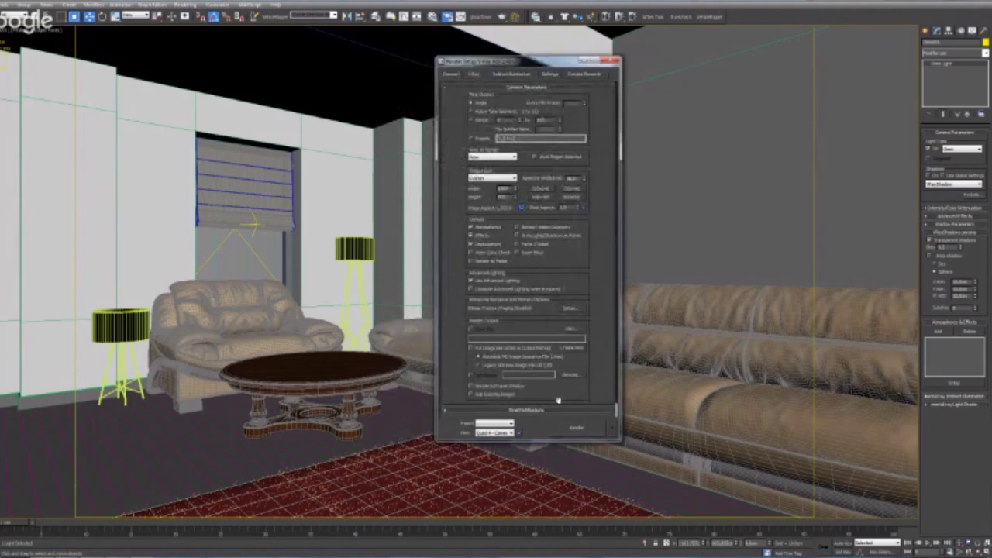
pyautogui.click(585, 430)
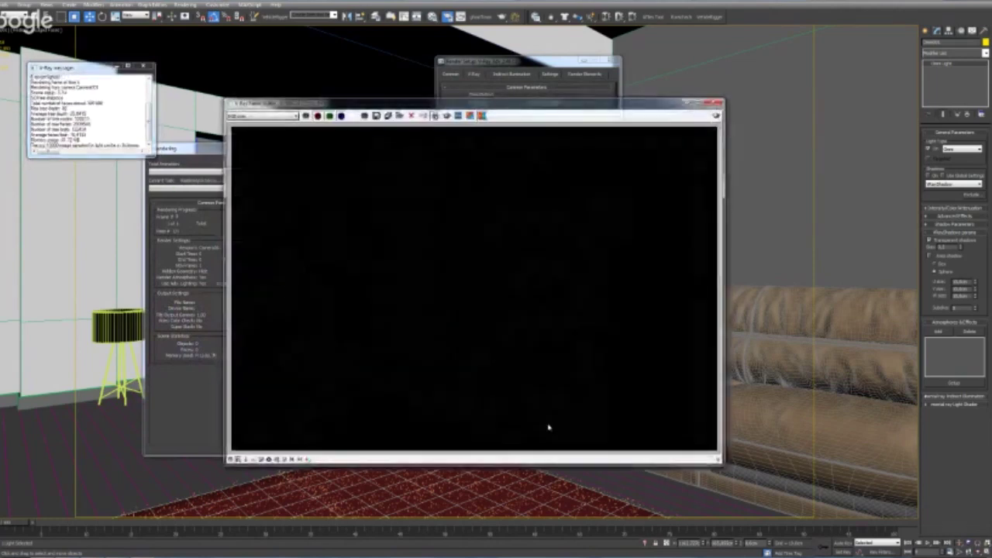
pyautogui.moveTo(354, 105); pyautogui.dragTo(471, 82)
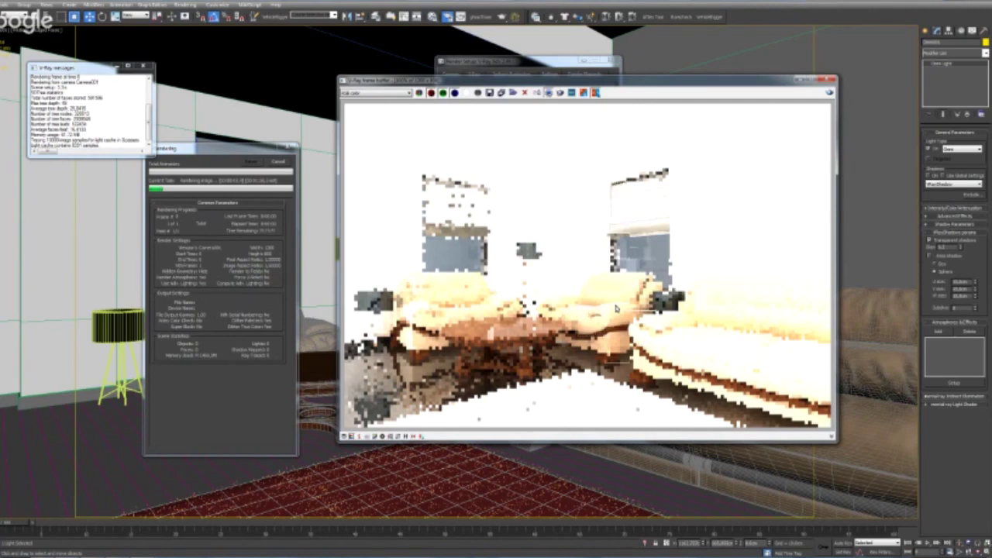
pyautogui.click(830, 79)
pyautogui.click(610, 60)
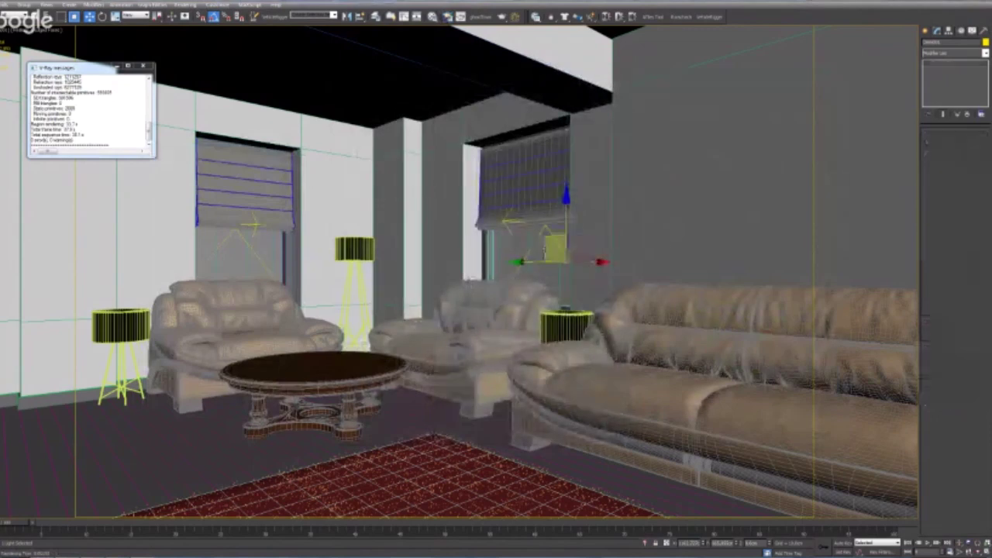
# Step: Render the camera view without the Omni light and inspect the walls, ceiling and window edges up close during rendering
pyautogui.click(503, 17)
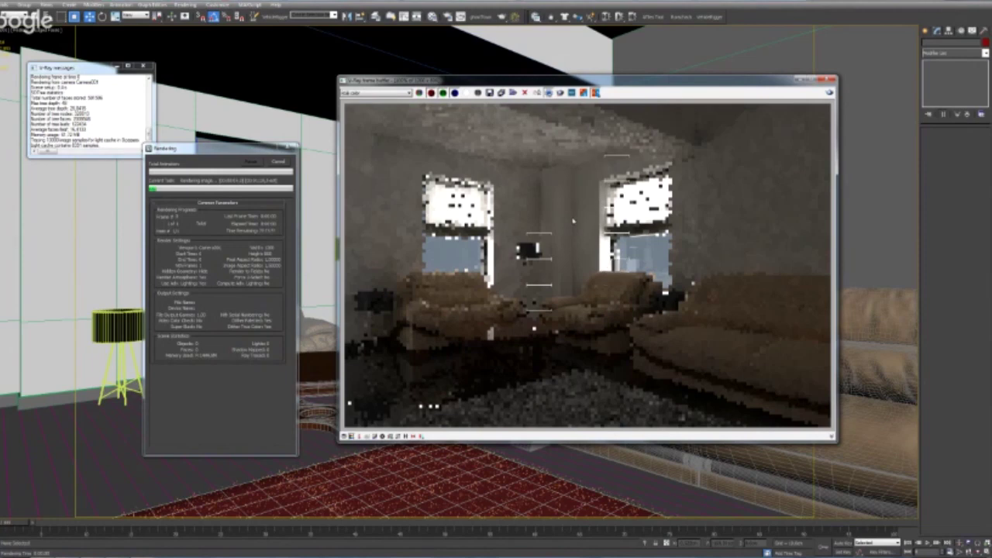
pyautogui.scroll(3, 574, 223)
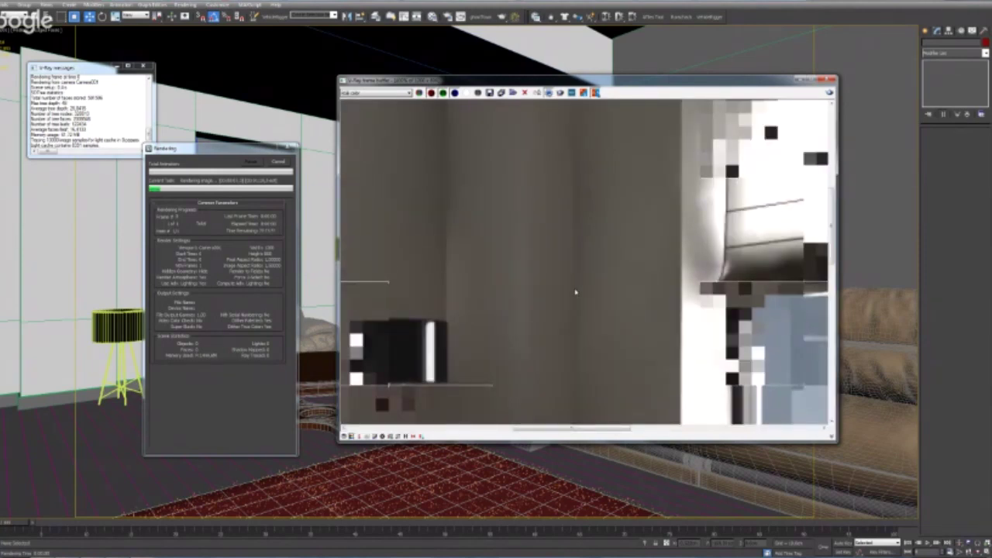
pyautogui.scroll(-2, 568, 308)
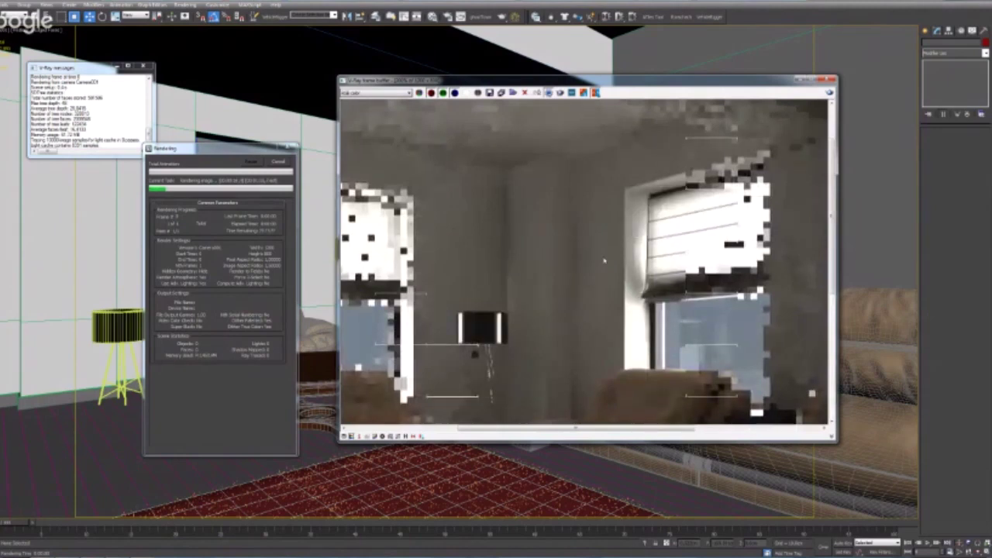
pyautogui.scroll(3, 634, 310)
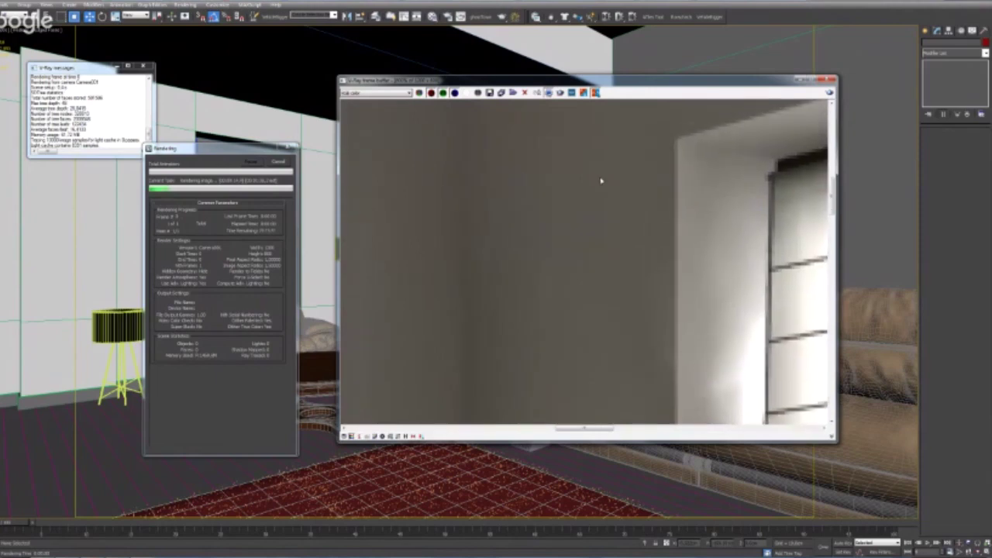
pyautogui.scroll(-2, 603, 272)
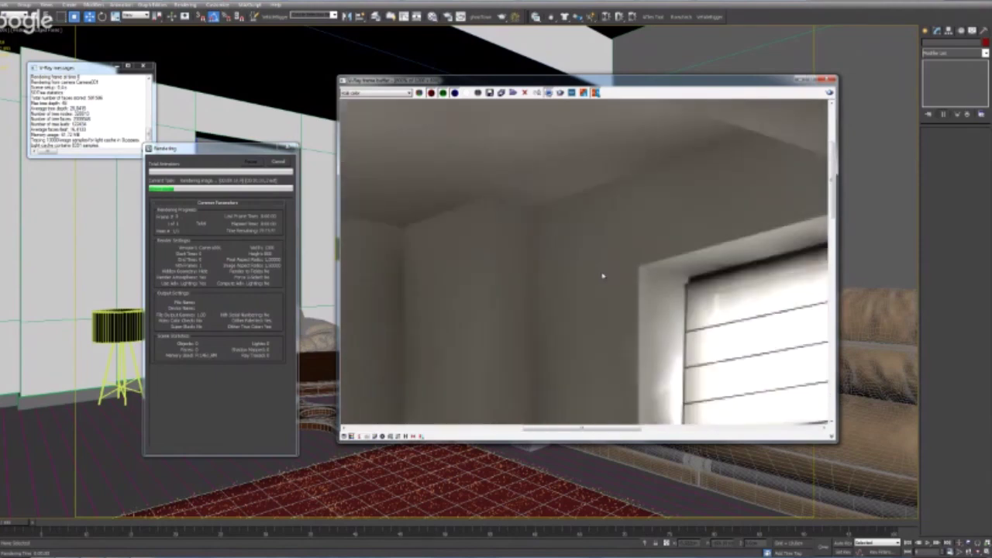
# Step: Inspect the ceiling beam and the wall corner above the window up close in the rendering image, and return to the full view
pyautogui.scroll(-2, 602, 275)
pyautogui.scroll(5, 686, 199)
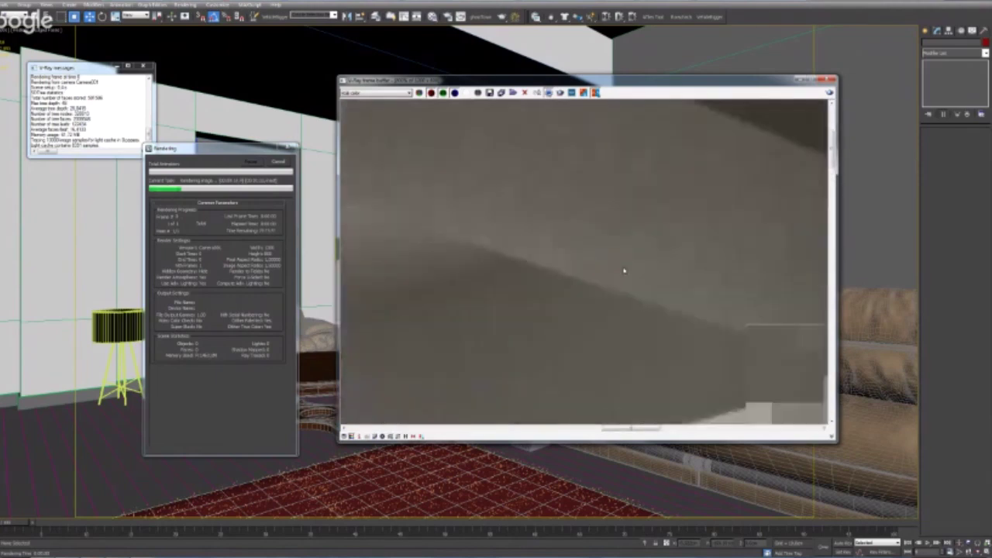
pyautogui.scroll(-2, 707, 266)
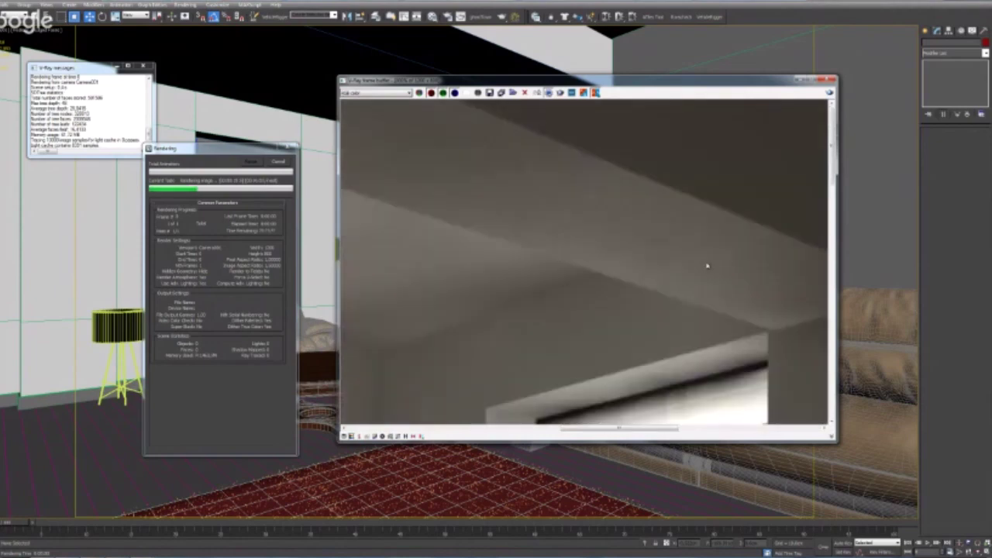
pyautogui.scroll(-4, 650, 281)
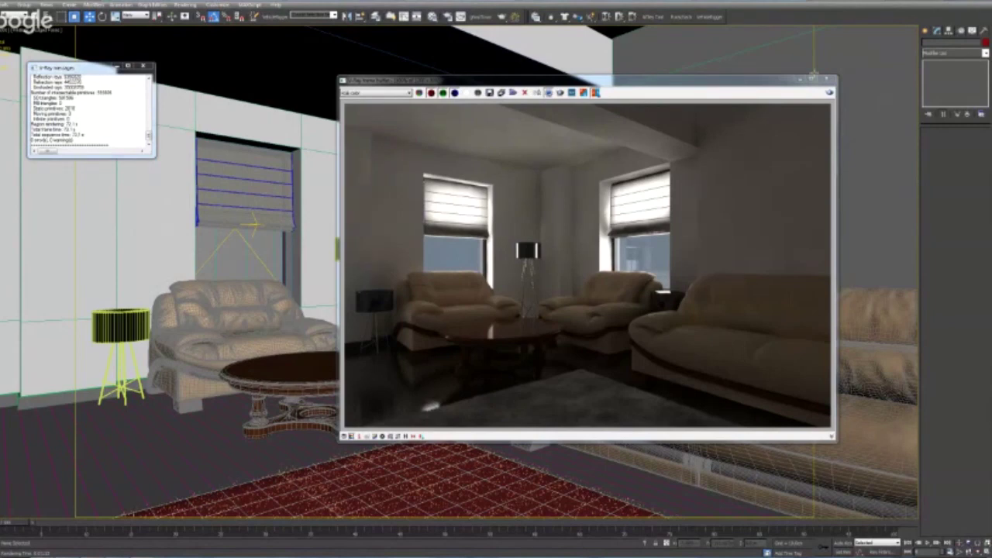
# Step: Maximize the frame buffer and examine the sofa, armchairs, floor and windows of the finished render up close
pyautogui.click(812, 79)
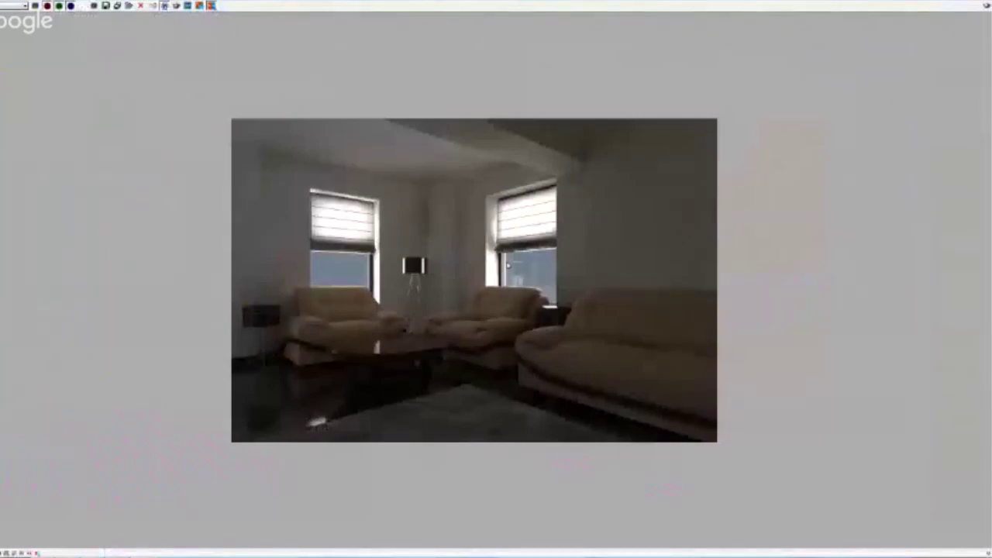
pyautogui.scroll(4, 508, 266)
pyautogui.scroll(-2, 663, 371)
pyautogui.moveTo(662, 371); pyautogui.dragTo(609, 285, button='middle')
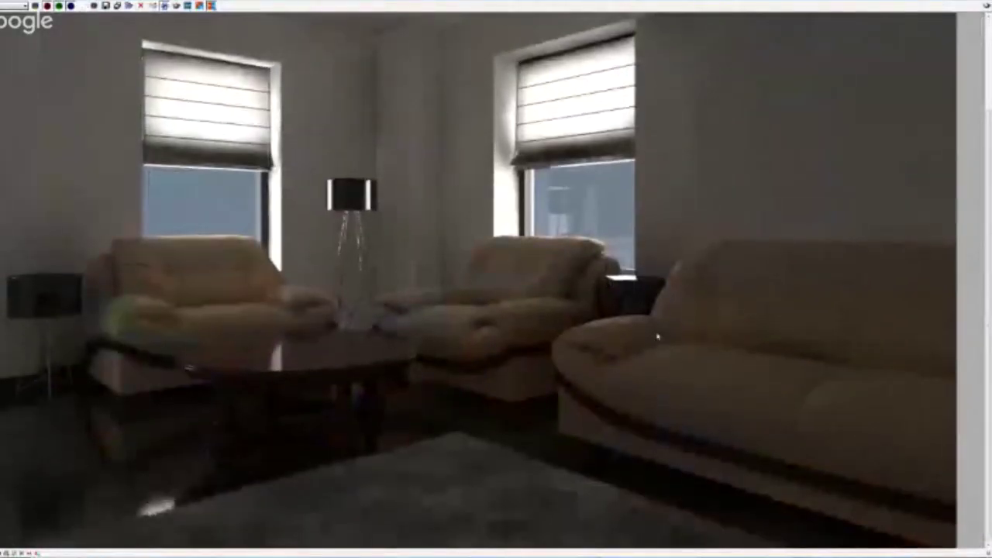
pyautogui.scroll(-2, 506, 331)
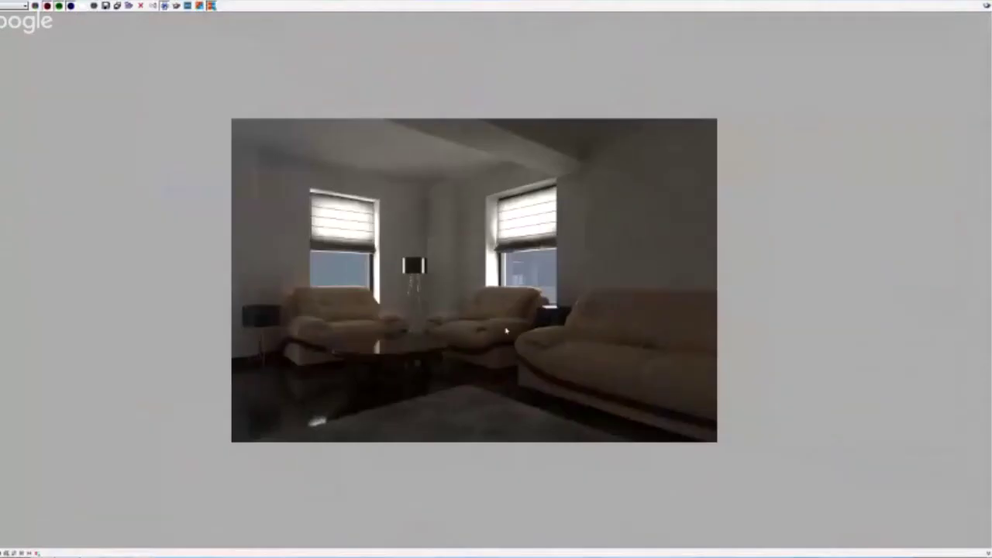